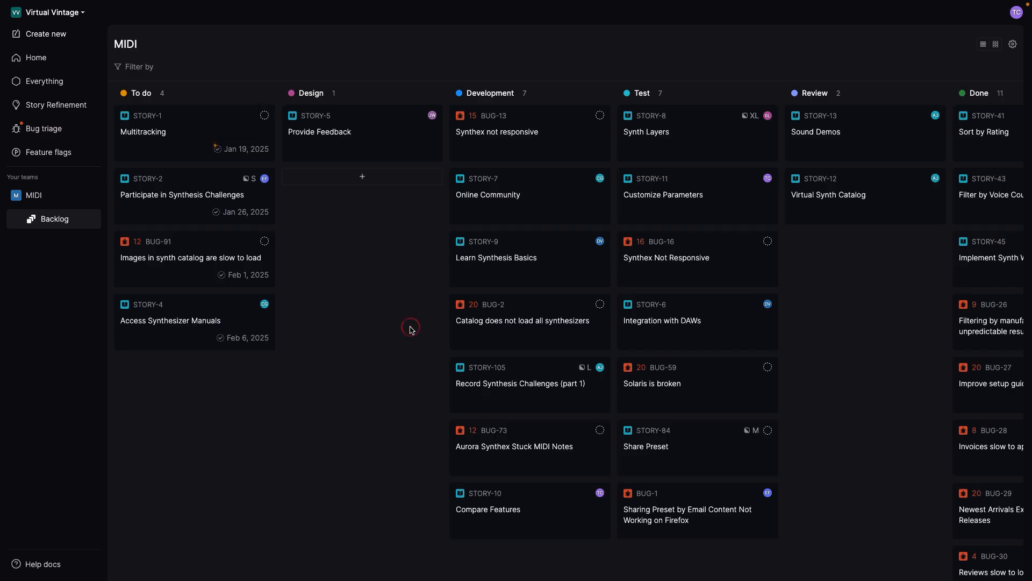
Show the MIDI backlog as a list and add the items "item 1" and "item 2" at the end of To do
click(984, 44)
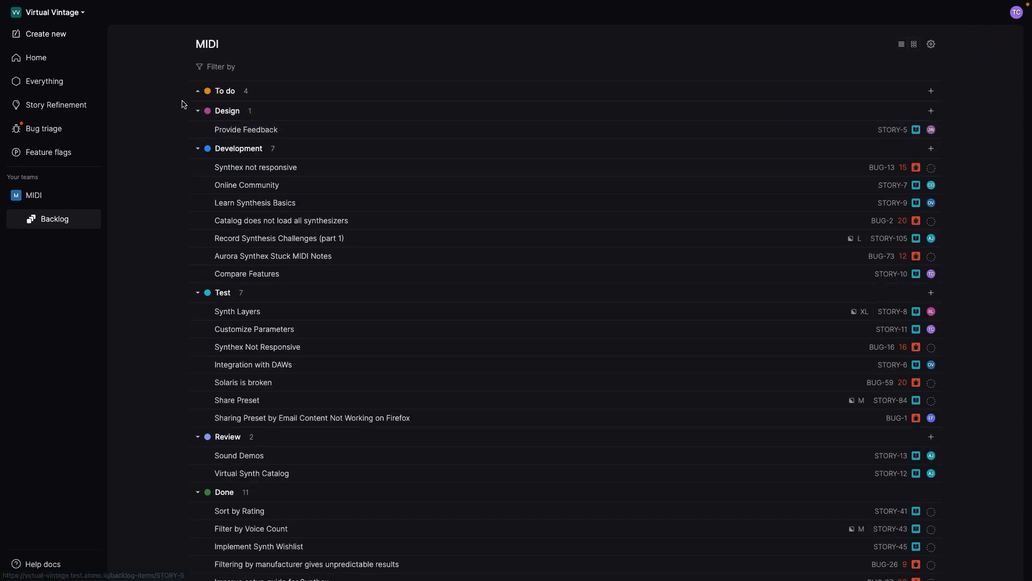
click(197, 92)
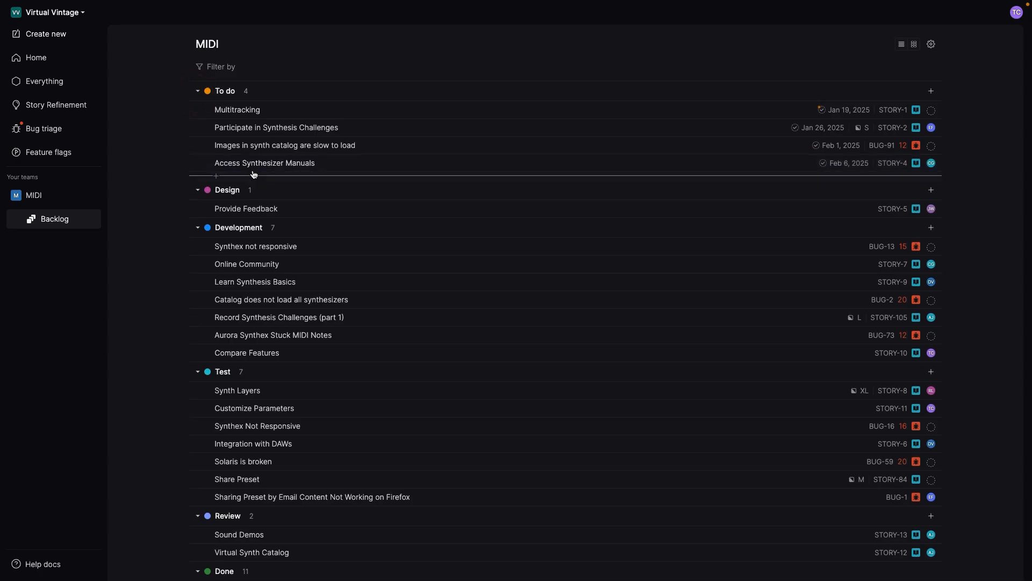
click(254, 175)
text(item 1)
key(Return)
text(item)
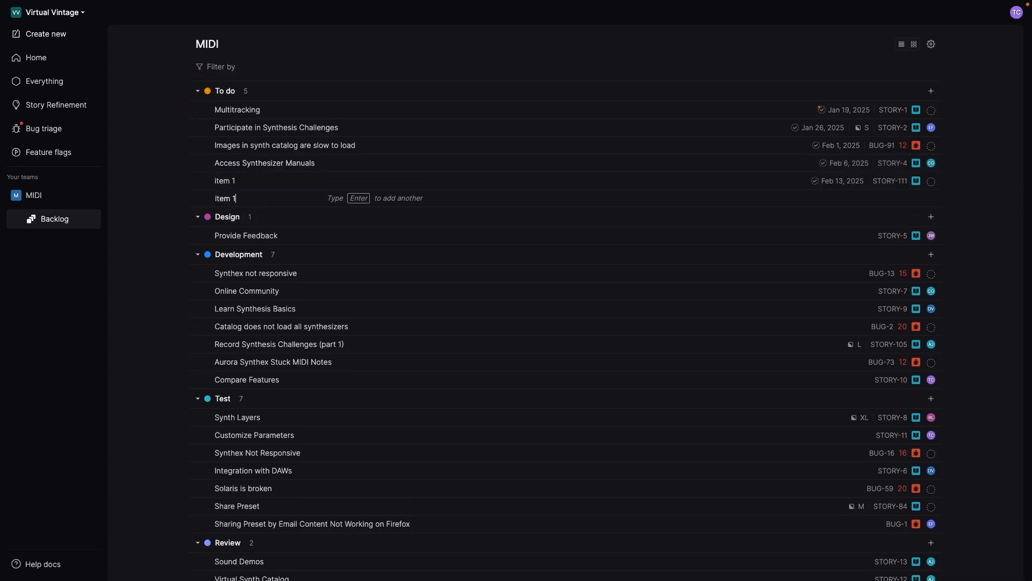
text( 2)
key(Return)
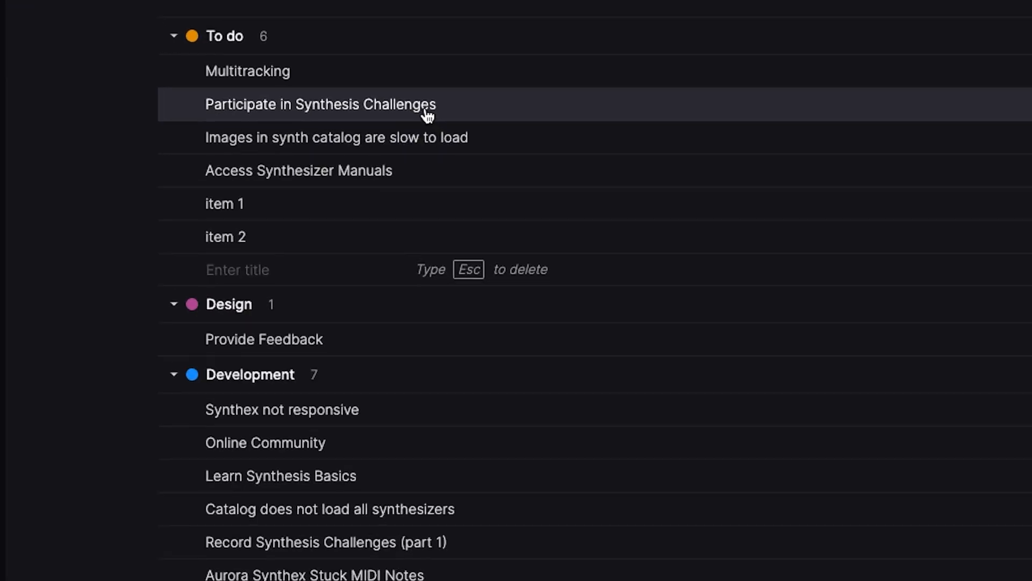
right_click(440, 110)
click(473, 132)
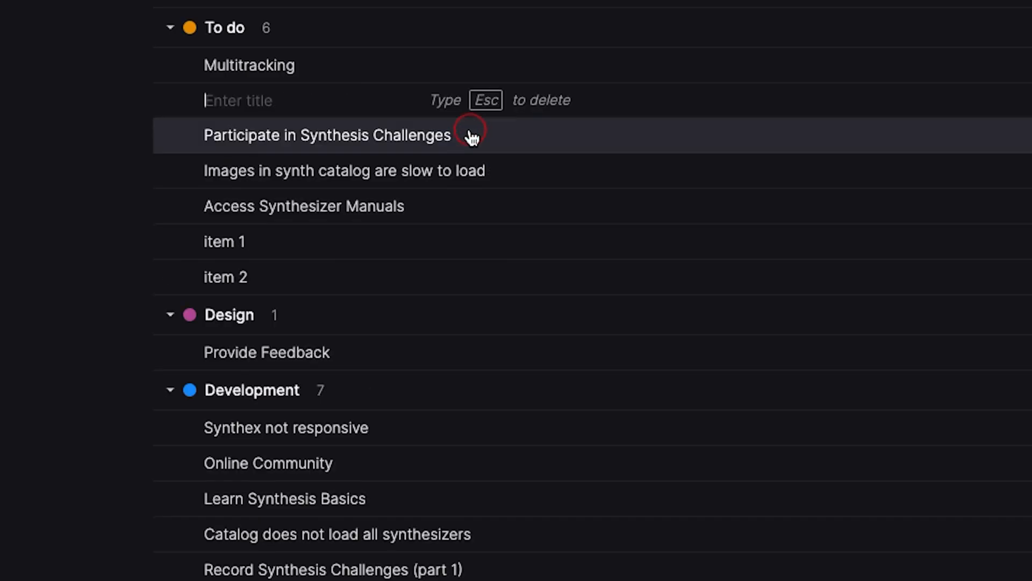
click(465, 213)
right_click(447, 142)
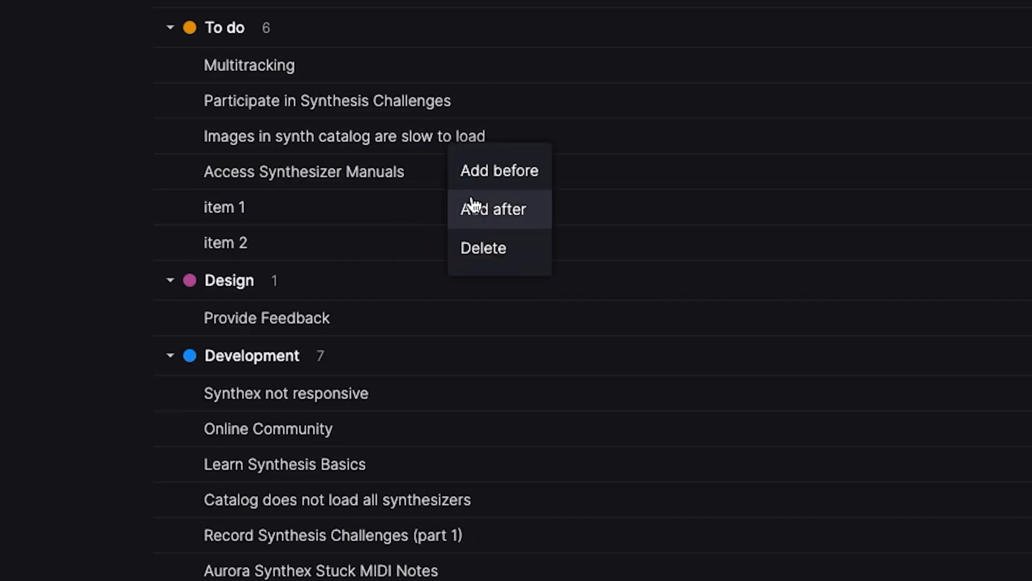
click(473, 207)
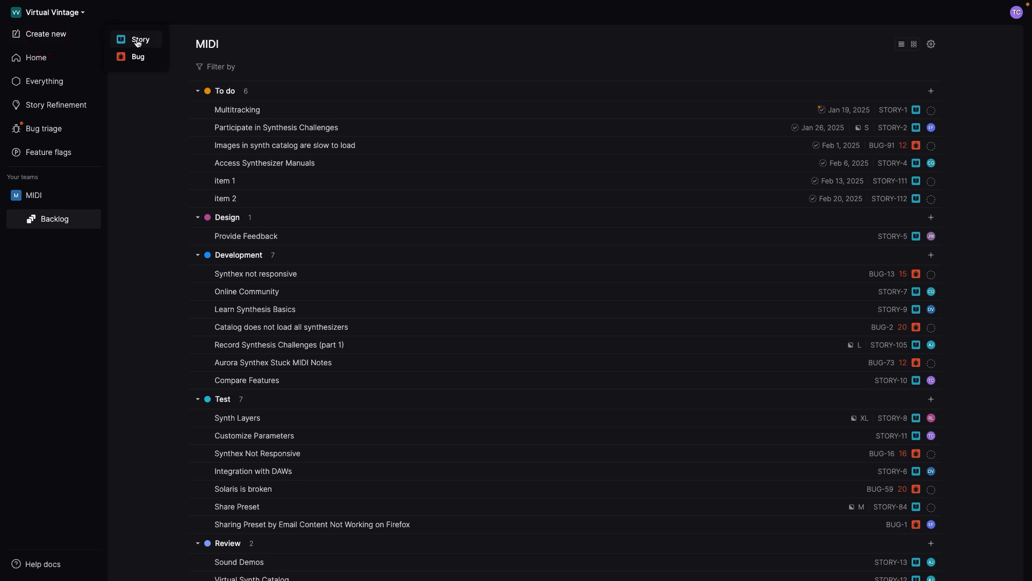
Start a new story titled "Share preset" and minimize its draft
click(137, 43)
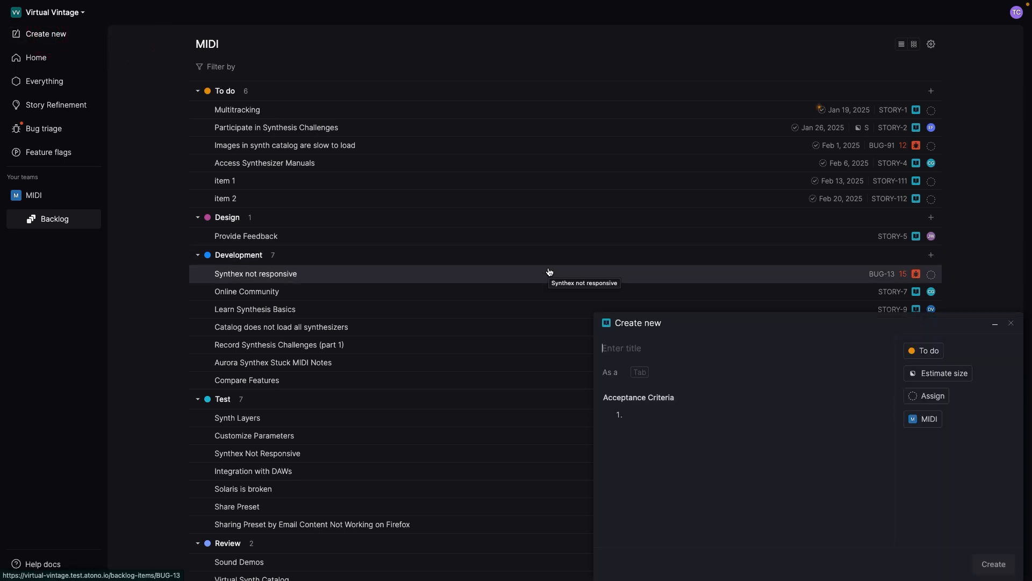
text(Share preset)
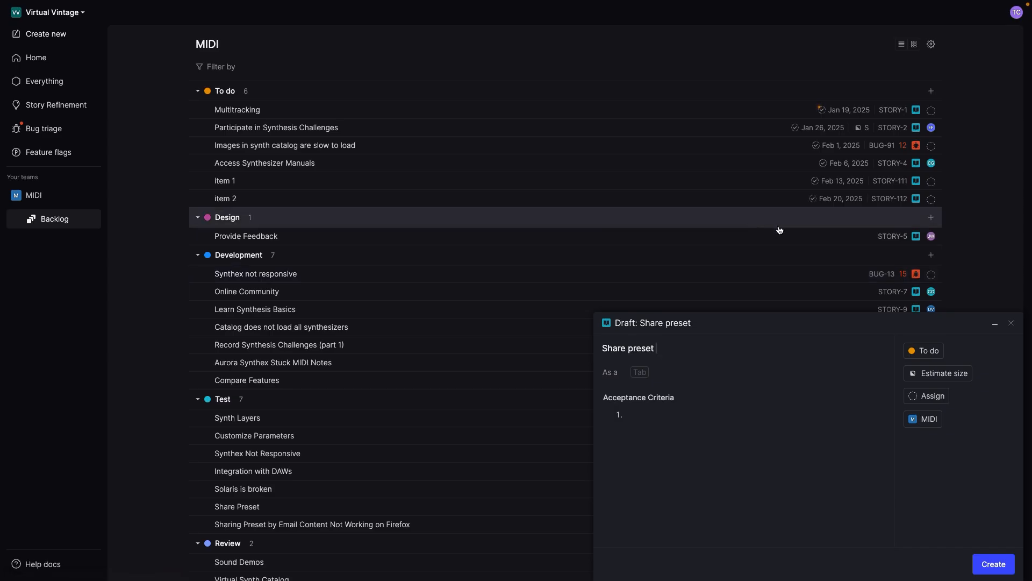
click(995, 326)
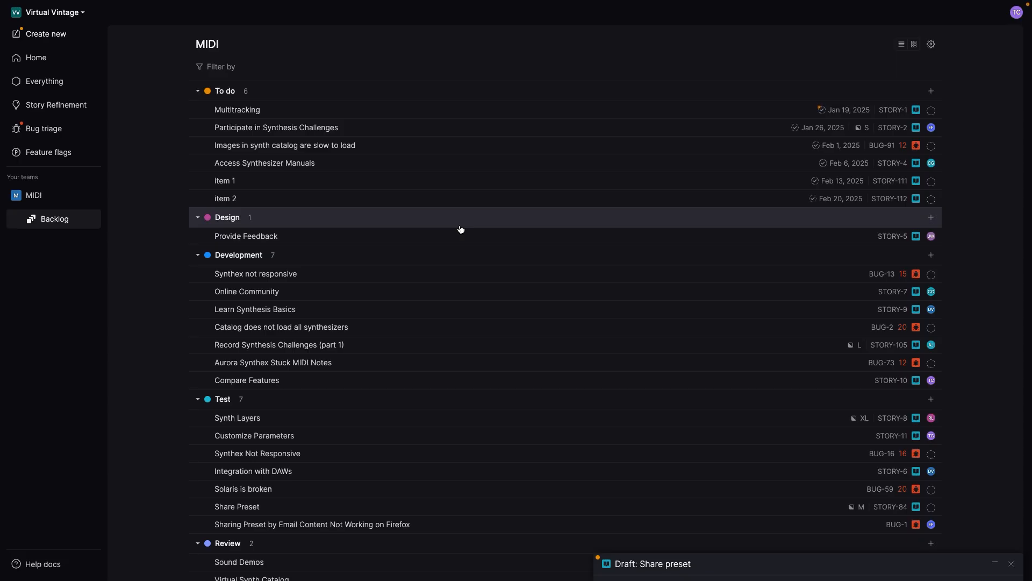
View the Participate in Synthesis Challenges story with the draft briefly reopened over it, and return to the MIDI backlog
click(418, 132)
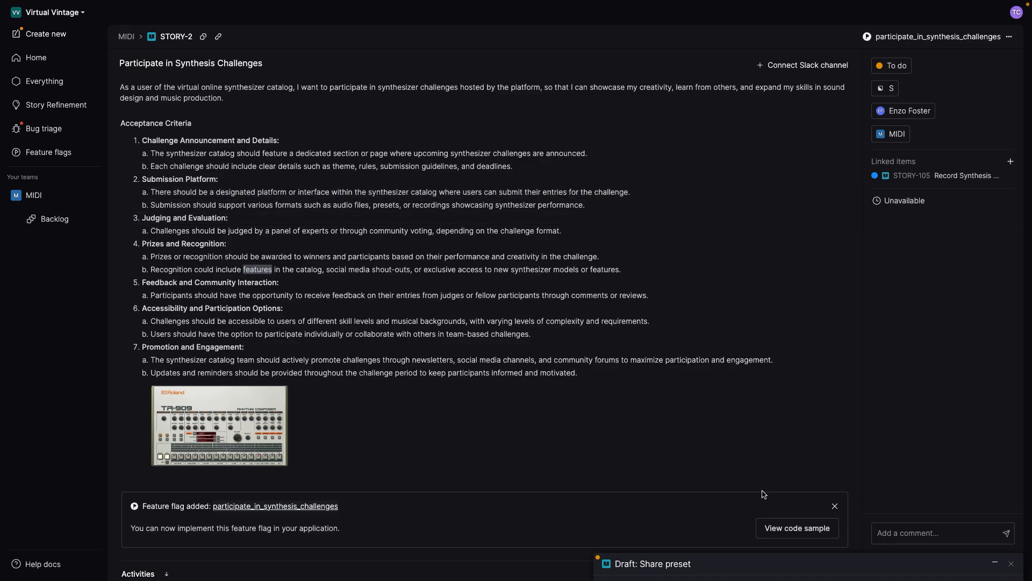
click(995, 563)
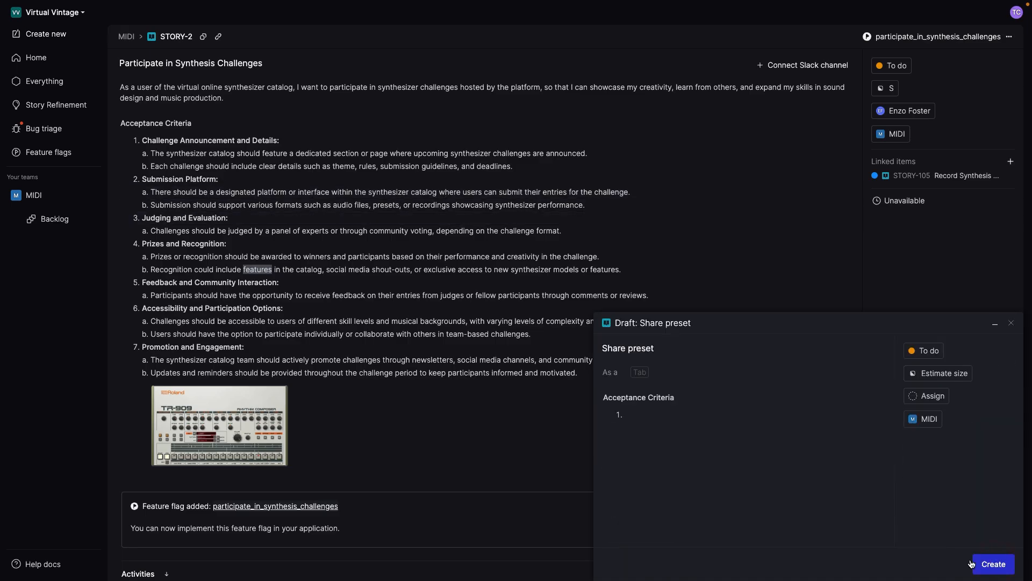
click(995, 325)
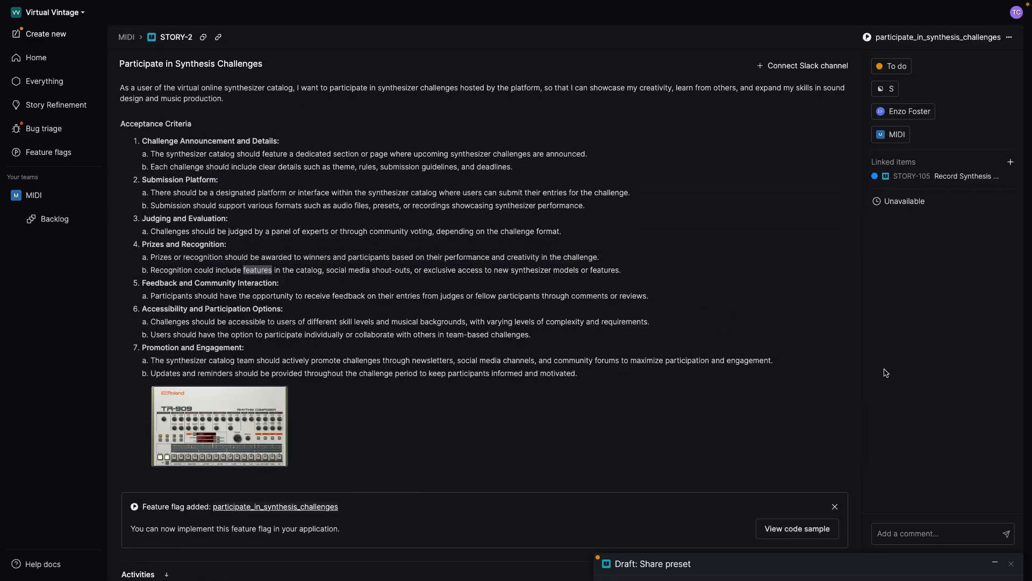
click(62, 218)
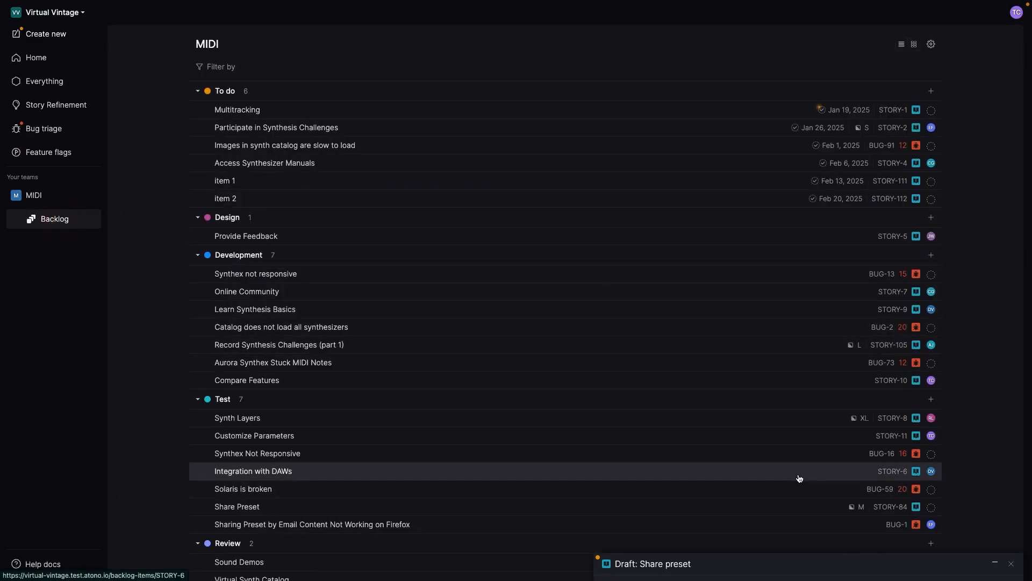
Restore the Share preset draft and accept the suggested opening "As a musician and enthusiast of electronic music production I want to"
click(995, 562)
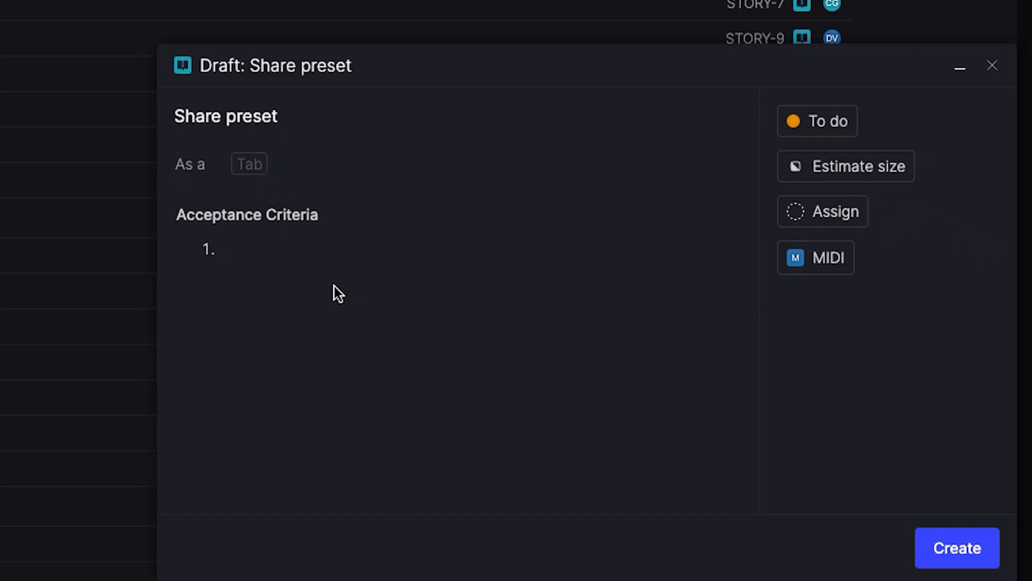
click(291, 161)
key(Tab)
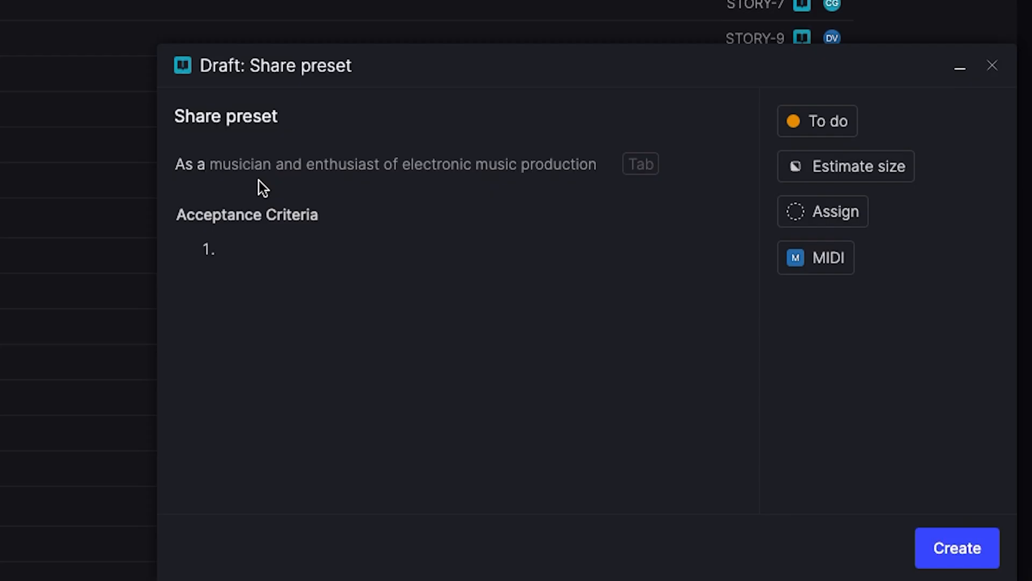
key(Tab)
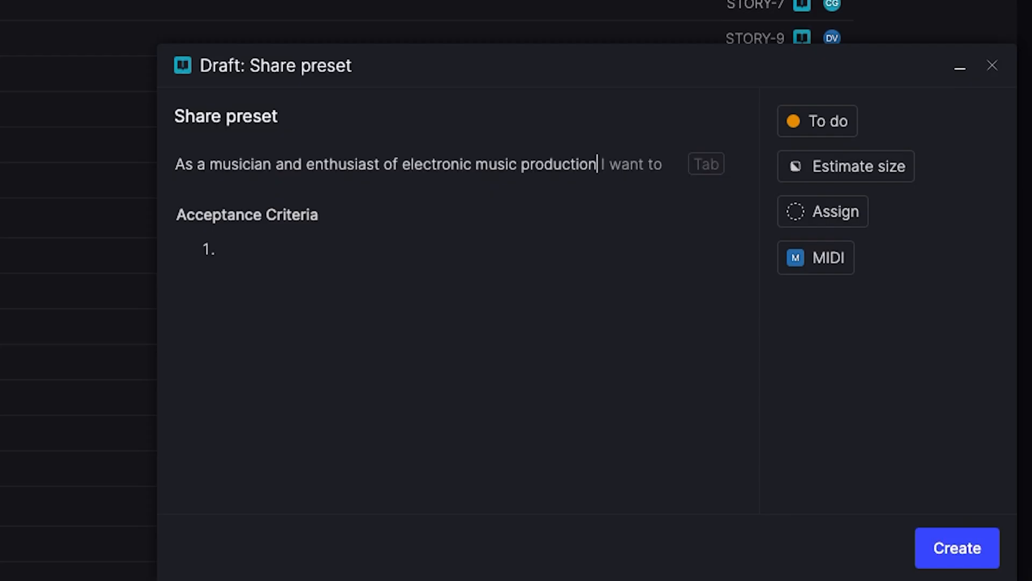
key(Tab)
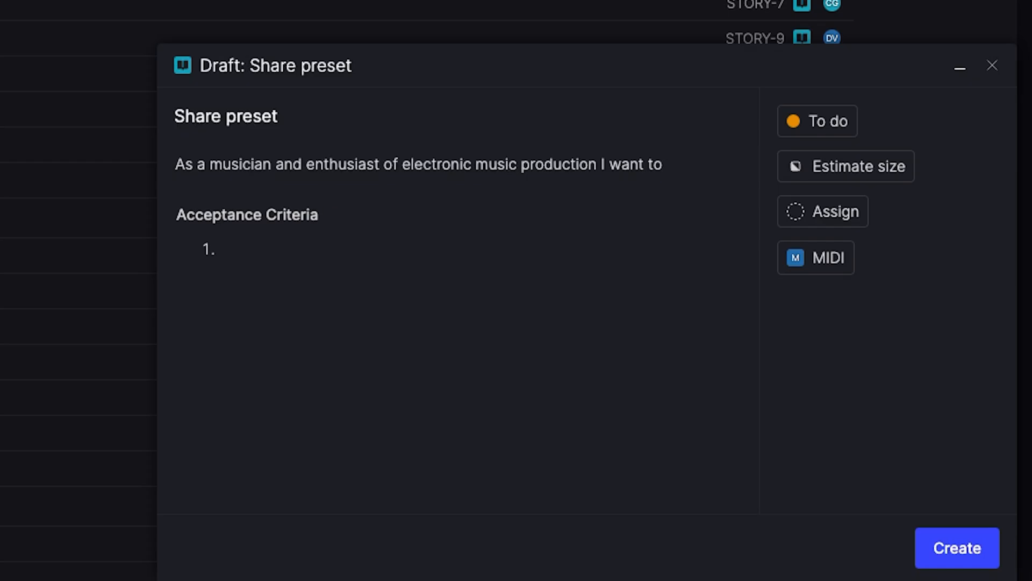
Complete the user story sentence with "share my presets so that I can collaborate with others."
text(share my s)
text(uc)
key(BackSpace)
key(BackSpace)
key(BackSpace)
text(presets)
key(Tab)
text(I can collaborate with others.)
Enter the first acceptance criterion "I want to share by:" with the indented sub-items "Email" and "WhatsApp"
click(369, 243)
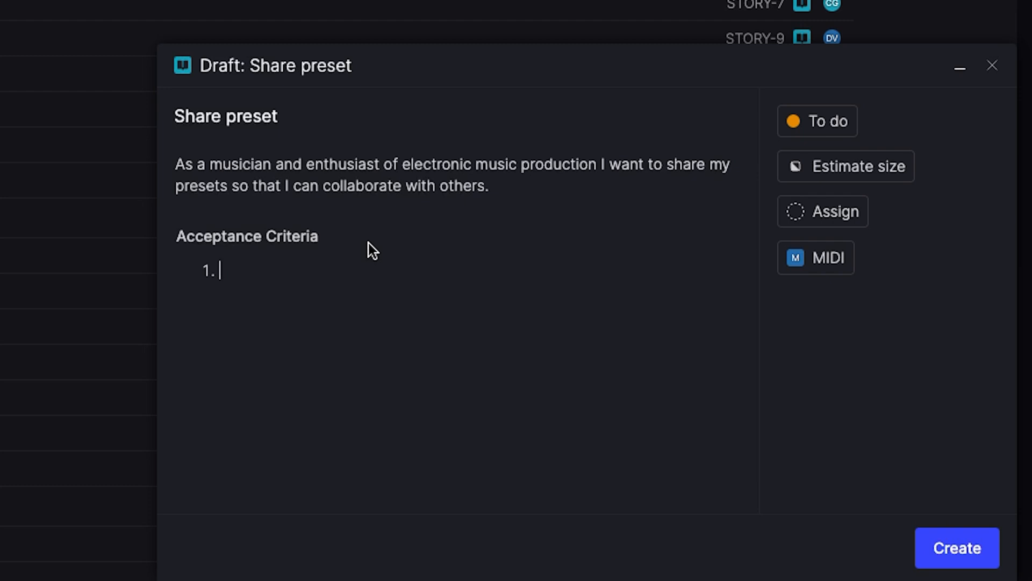
click(295, 278)
click(291, 273)
text(I want to share by:)
key(Return)
key(Tab)
text(Email)
key(Return)
text(WhatsApp)
Add the sub-items "X" and "A link" below WhatsApp in the acceptance criteria
key(Return)
key(Tab)
key(shift+Tab)
text(X)
key(Return)
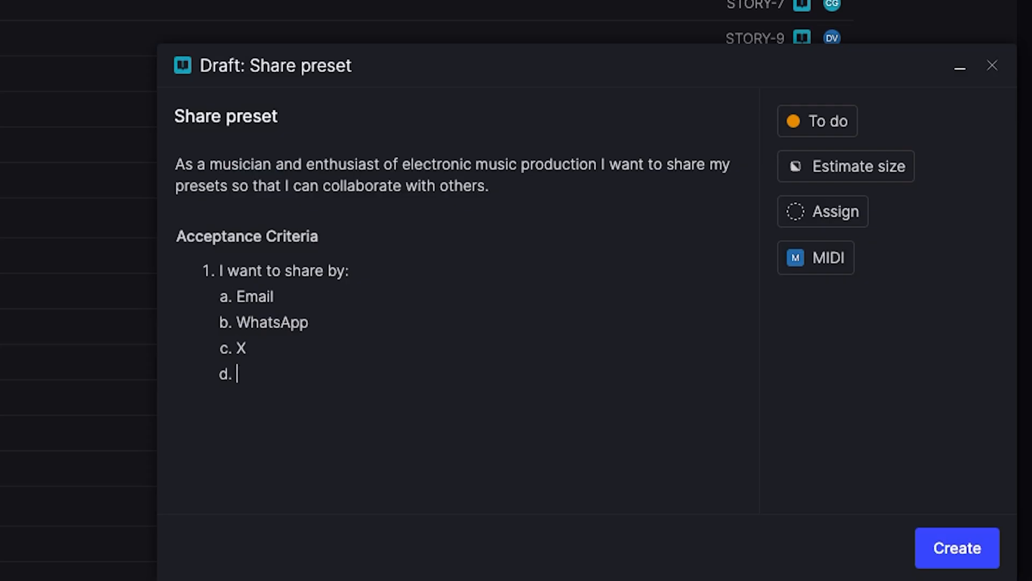
text(A link)
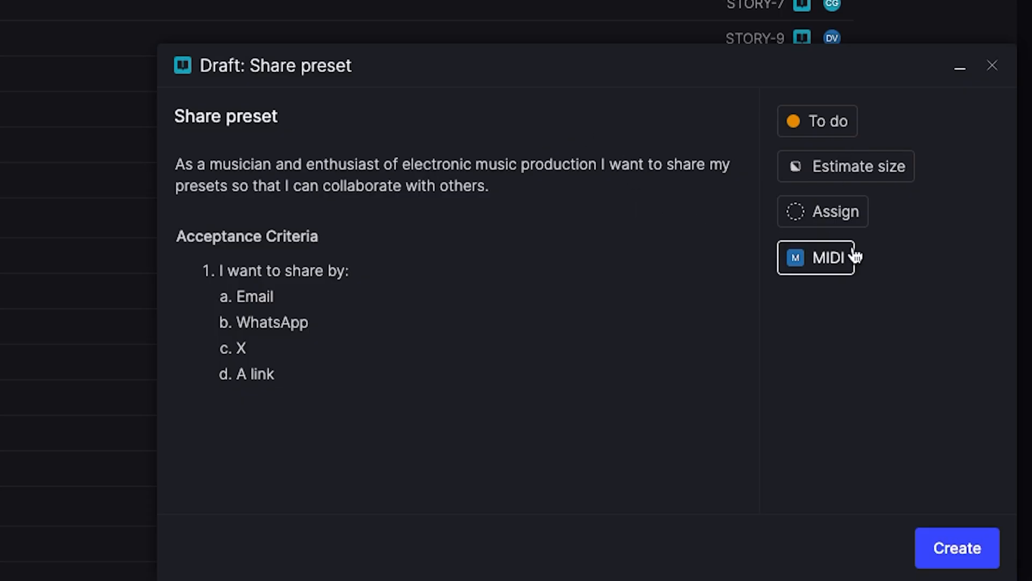
Create the Share preset story with MIDI kept as its team, and open it from the To do group
click(799, 266)
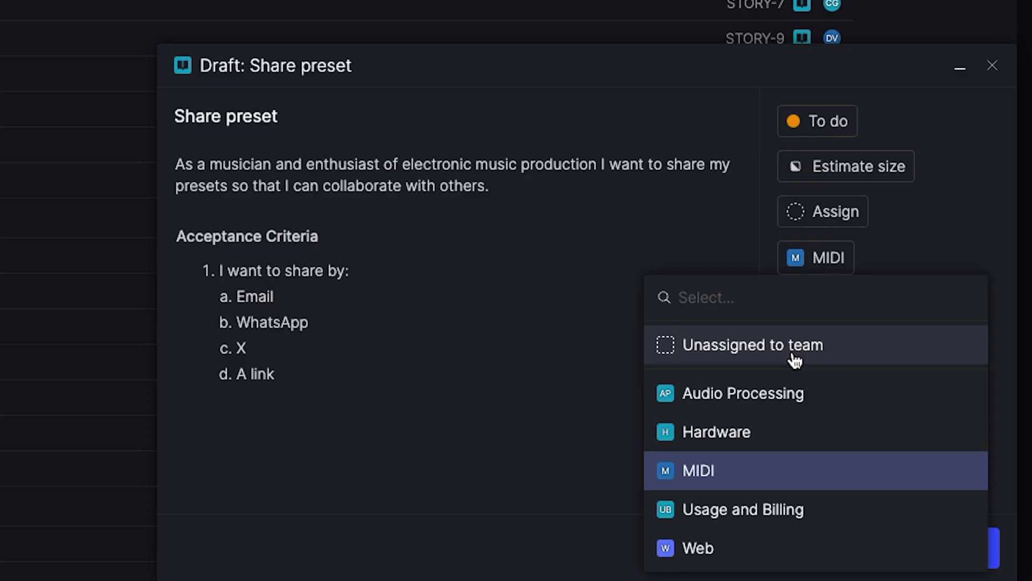
click(902, 249)
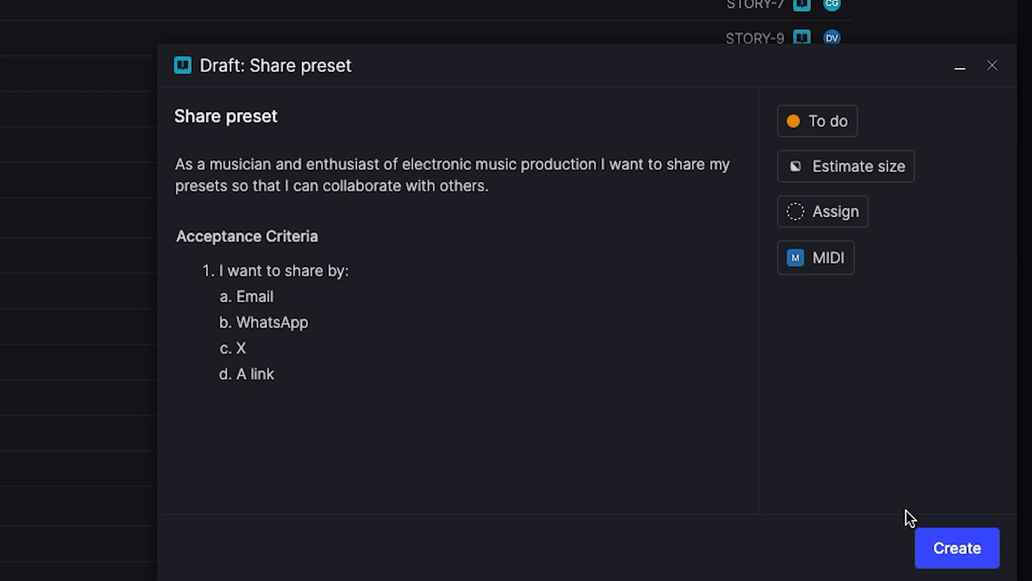
click(959, 548)
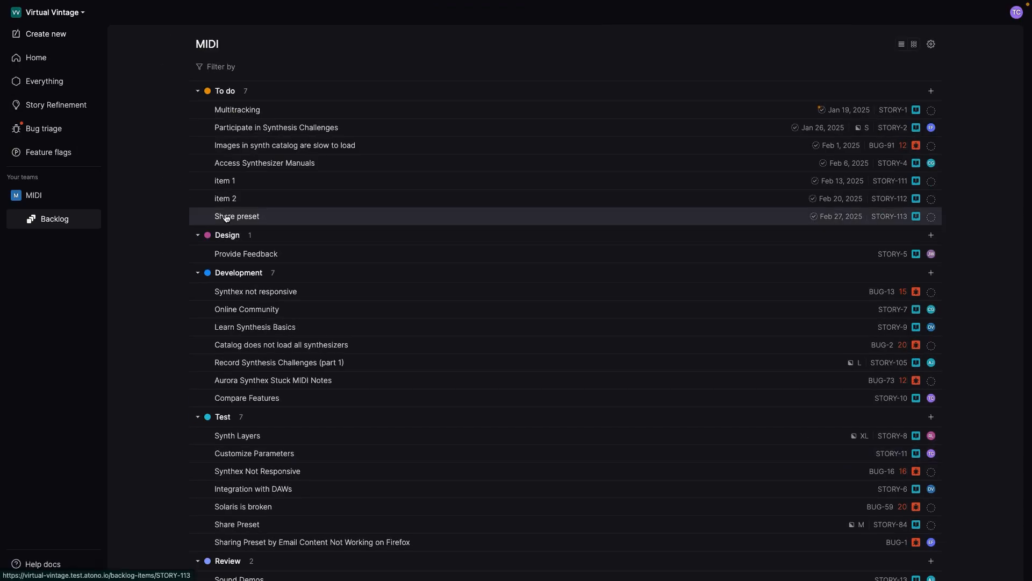
click(253, 217)
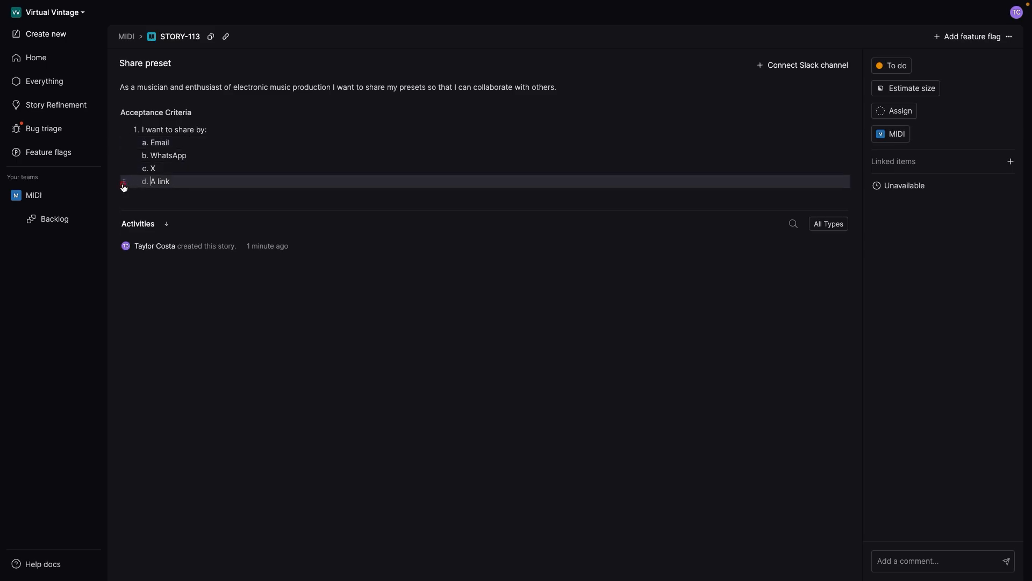
click(123, 187)
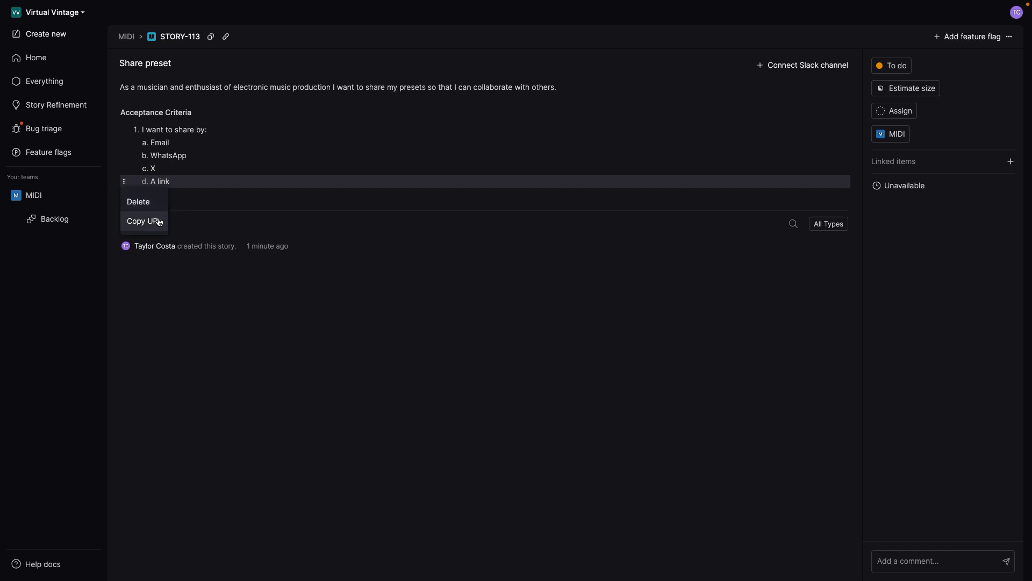
click(245, 296)
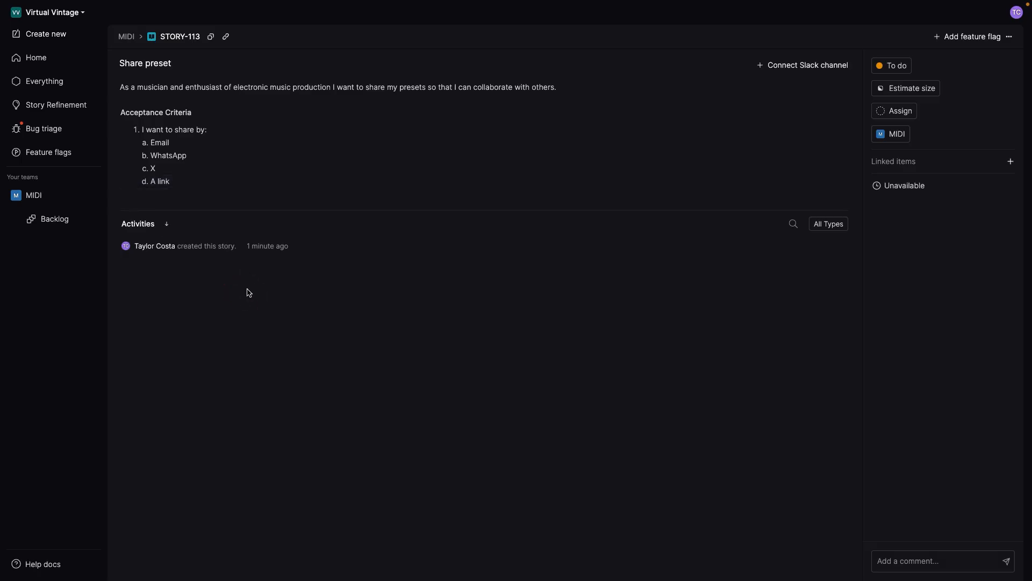
click(123, 182)
click(203, 269)
Move the "A link" sub-item up to the Email line in the acceptance criteria
drag(124, 181, 122, 147)
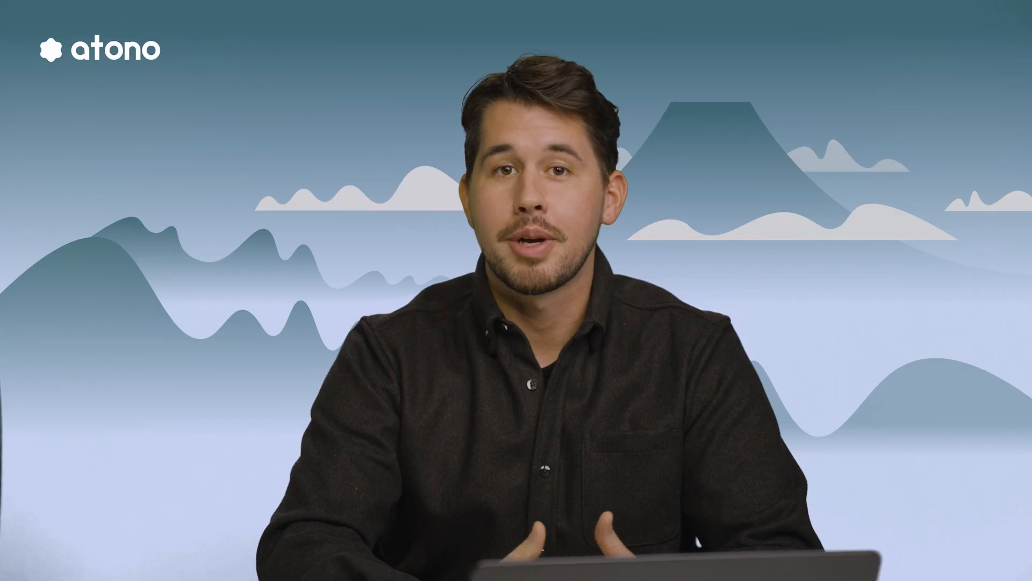